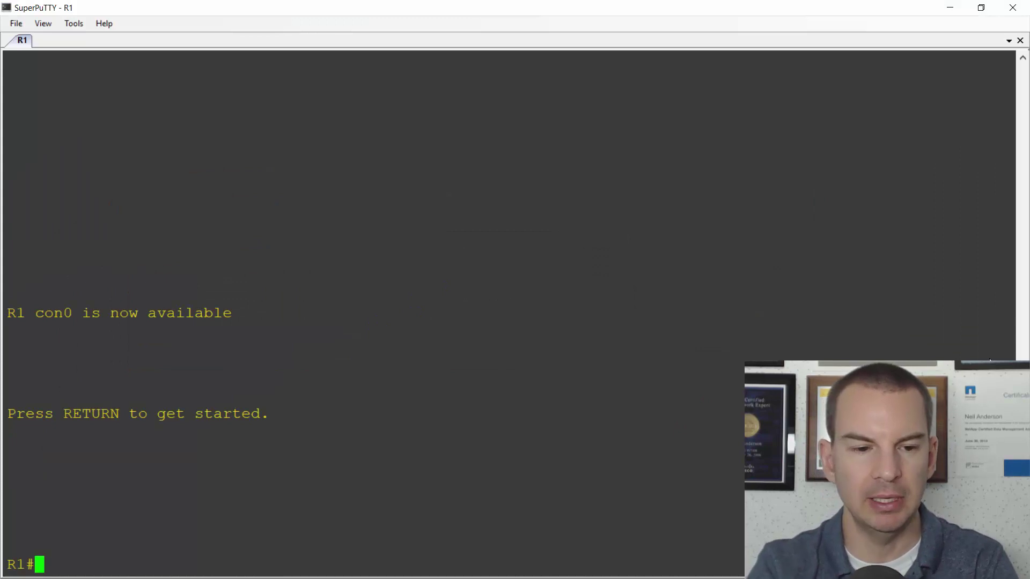
- Enter global configuration mode on R1 with 'config t' to reach the R1(config)# prompt
text(confi)
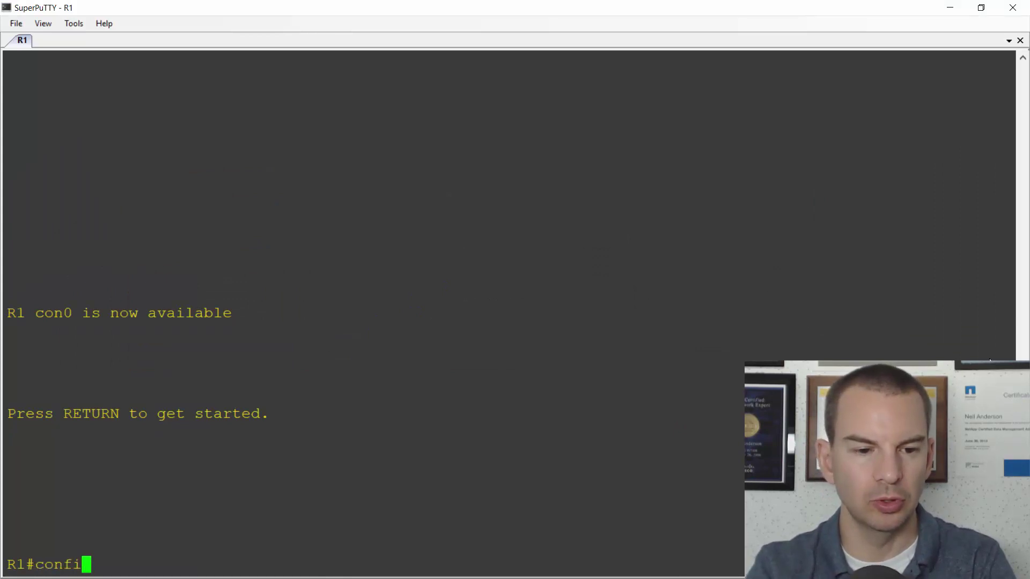
text(g t)
key(Return)
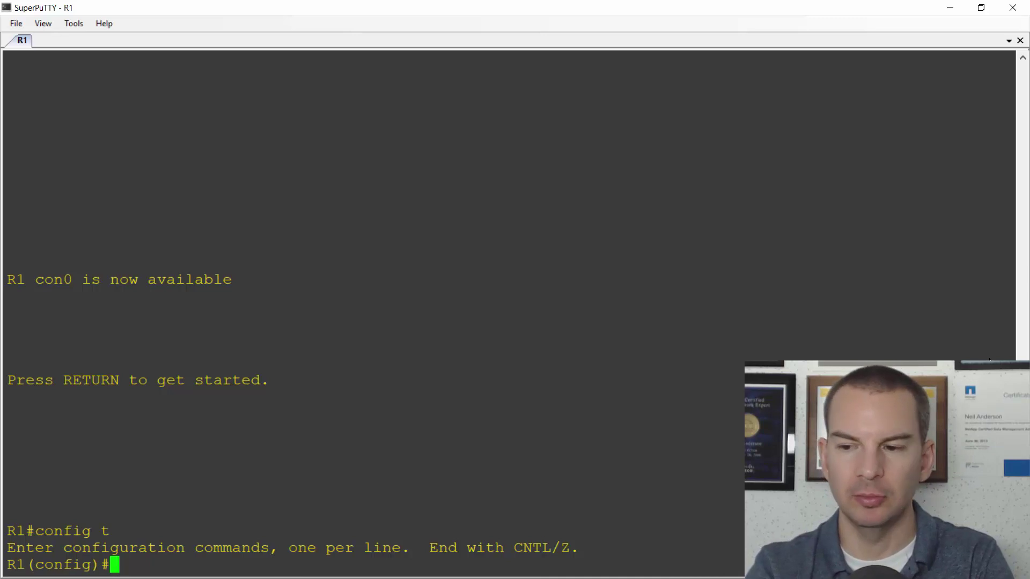
- Set R1's SNMP contact to the administrator's e-mail and its SNMP location to 'Flackbox lab'
text(sn)
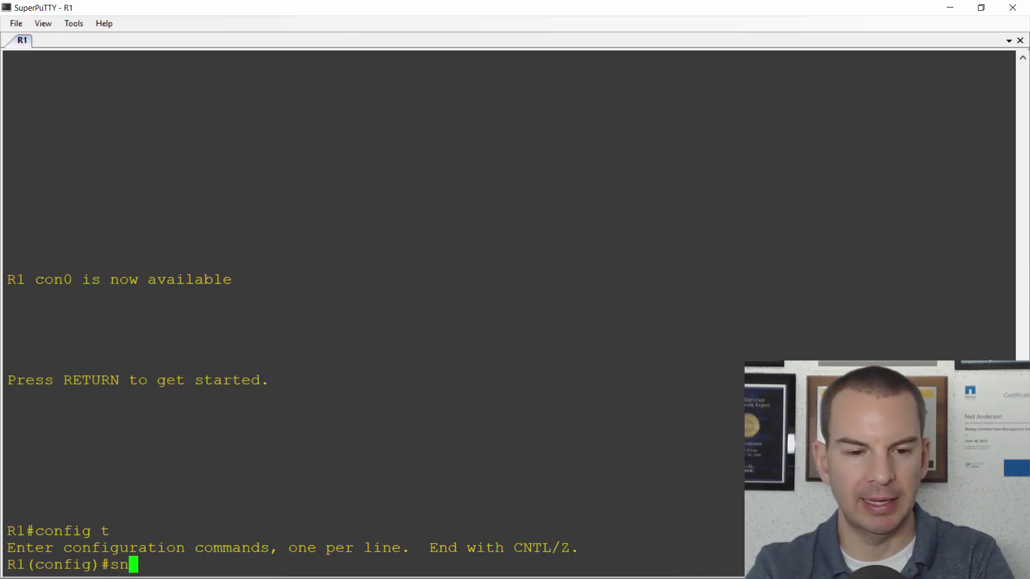
text(mp-server )
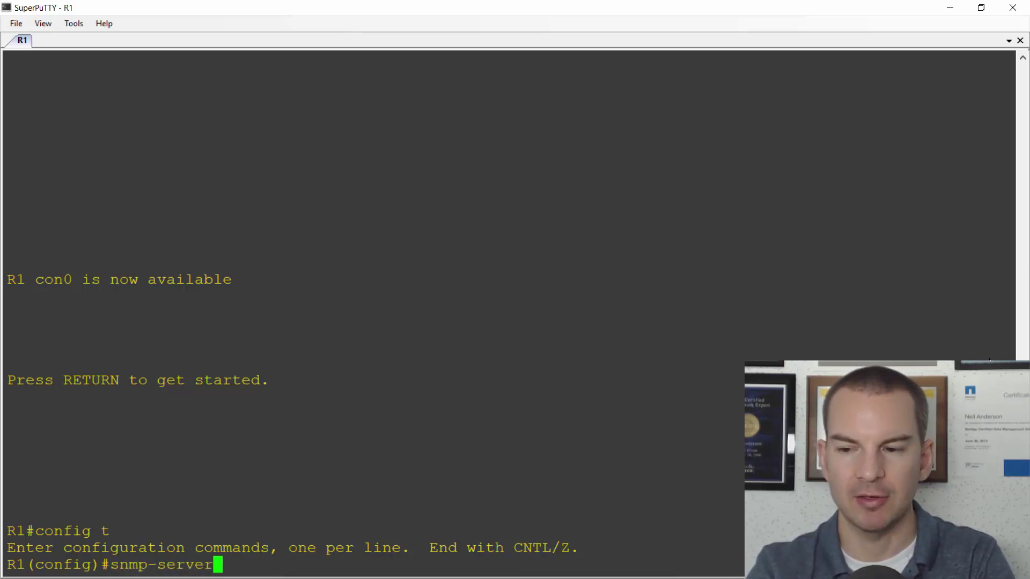
text(contac)
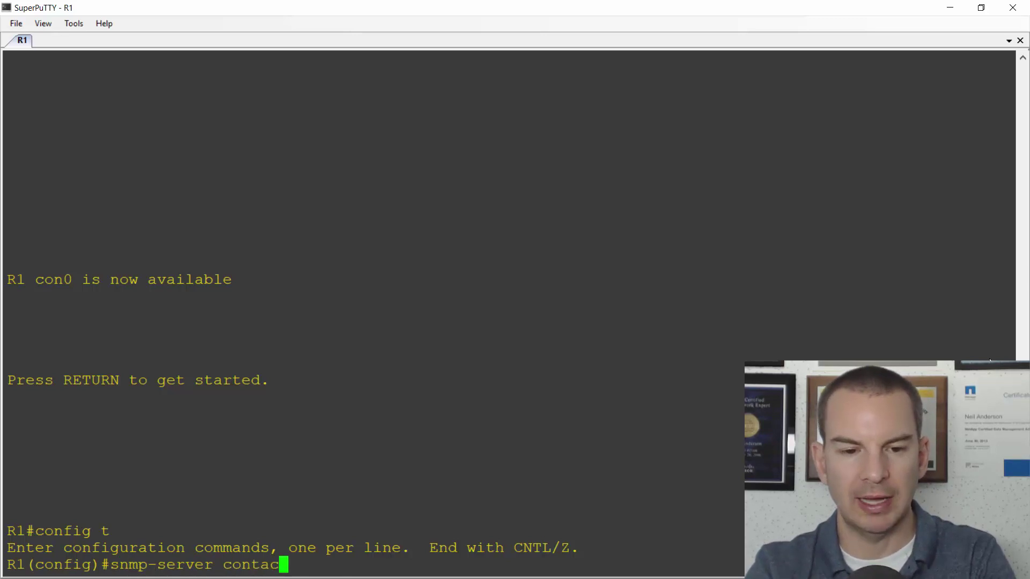
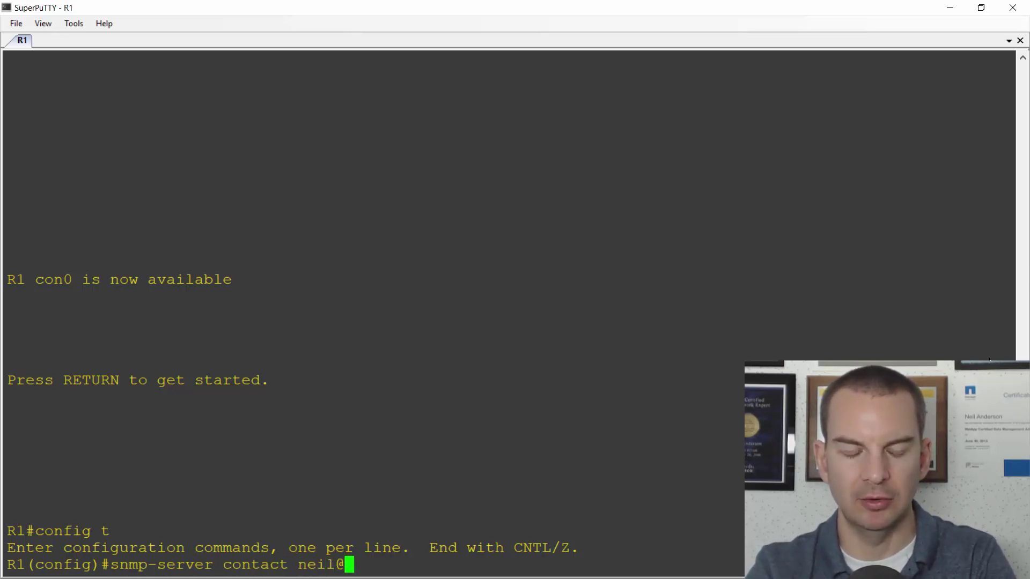
key(Return)
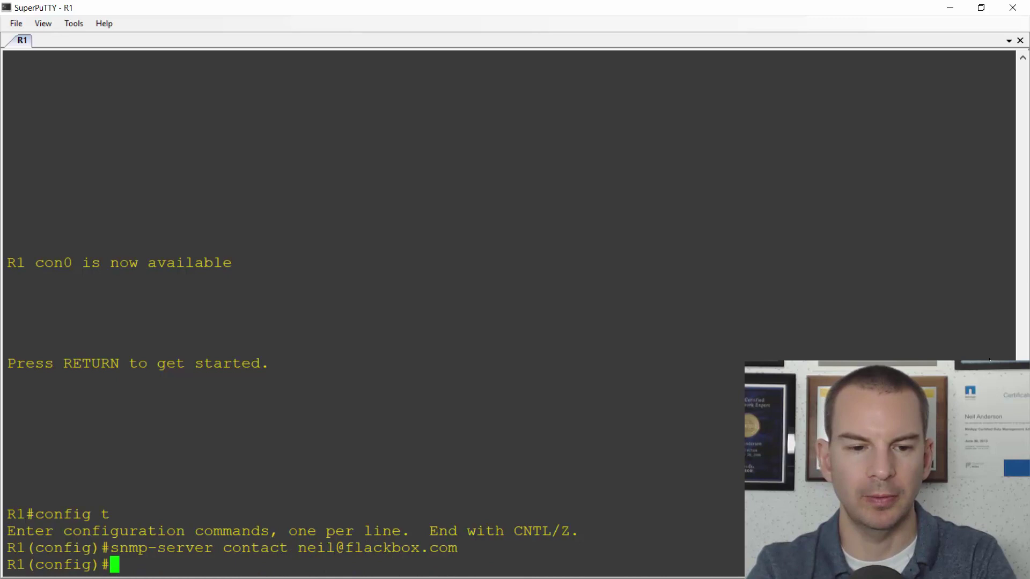
text(snmp-)
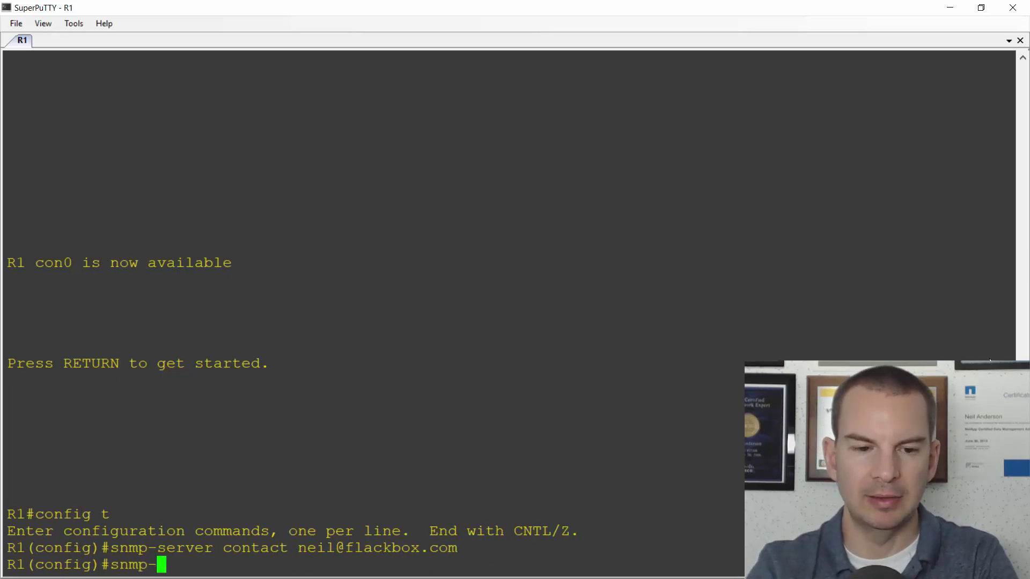
text(server l)
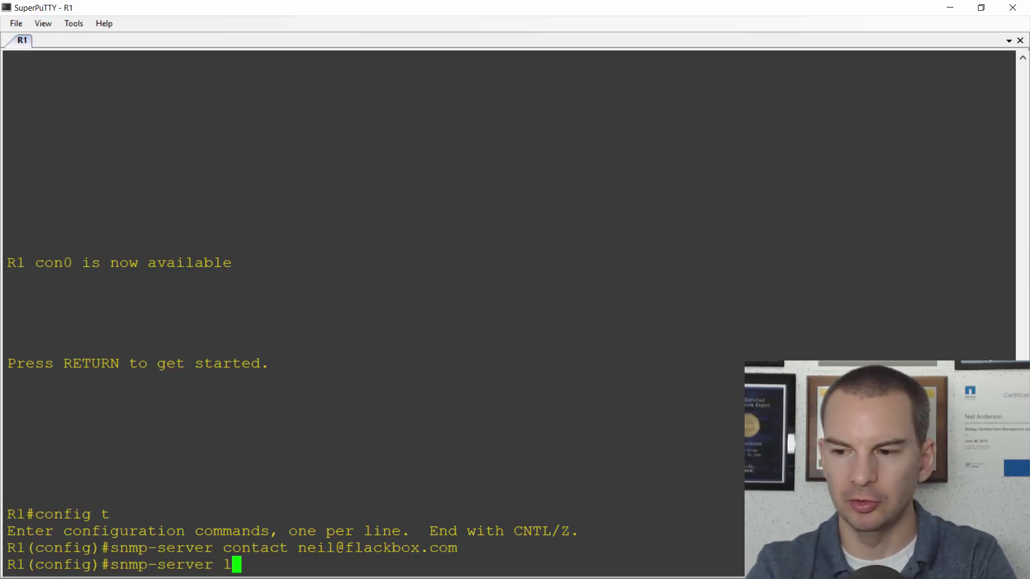
text(ocation Fal)
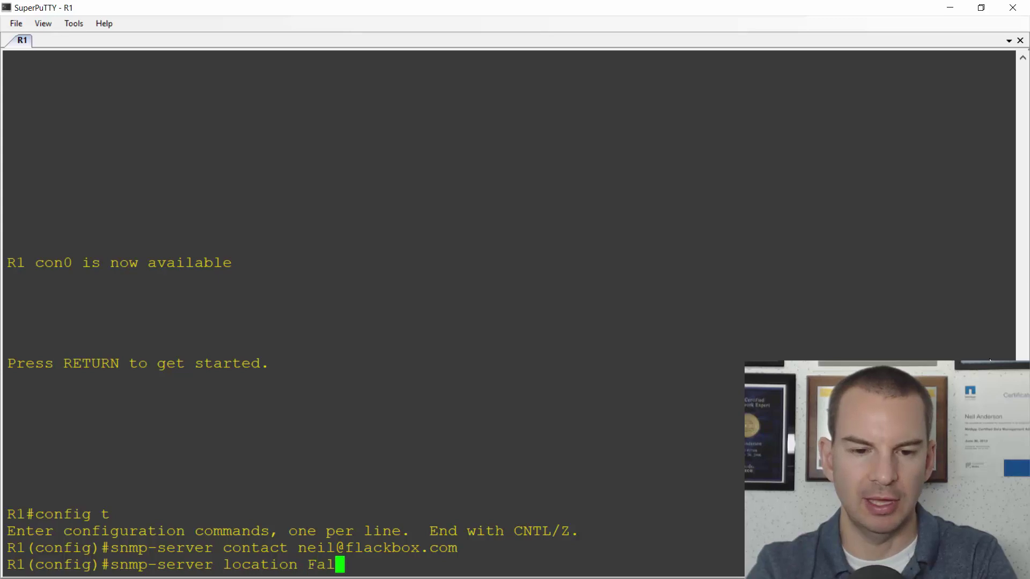
key(BackSpace)
key(BackSpace)
text(lackbox)
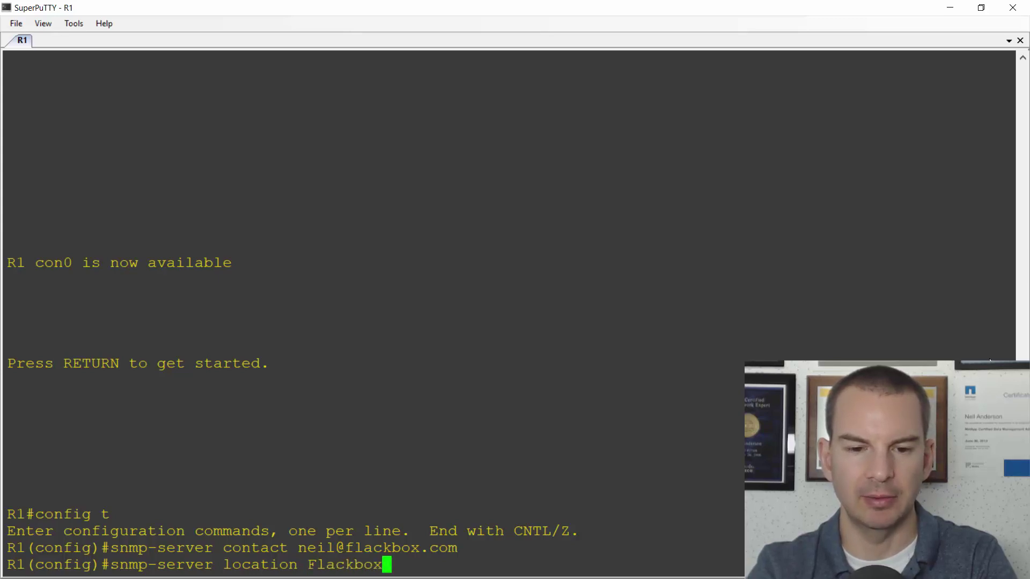
text( lab)
key(Return)
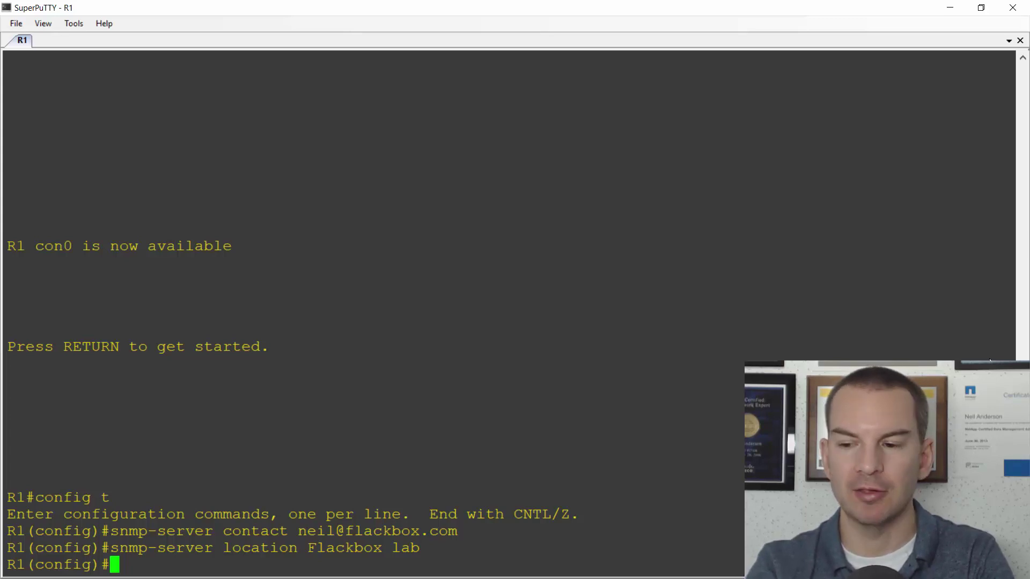
text(n)
key(BackSpace)
text(s)
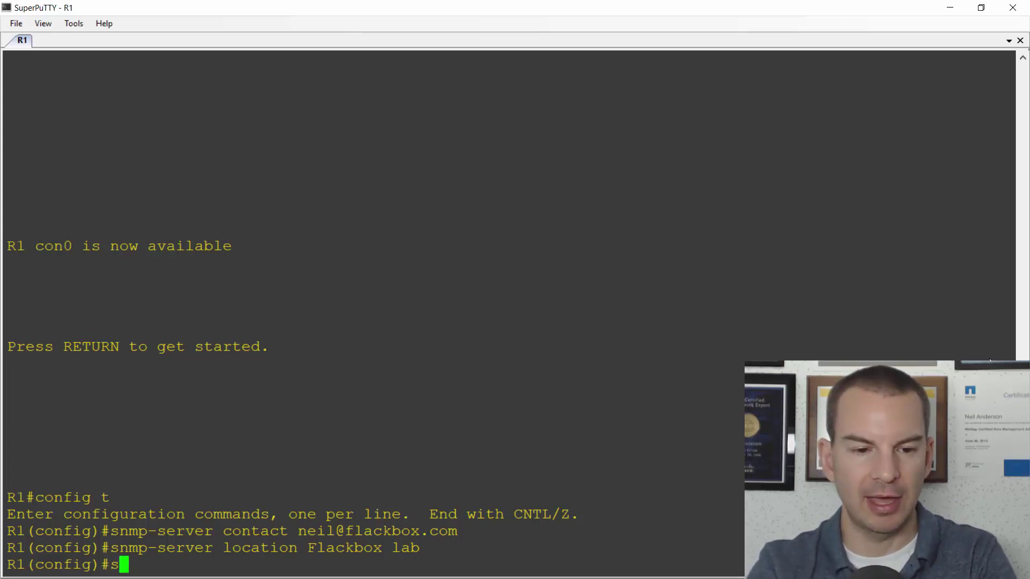
text(nmp-serv)
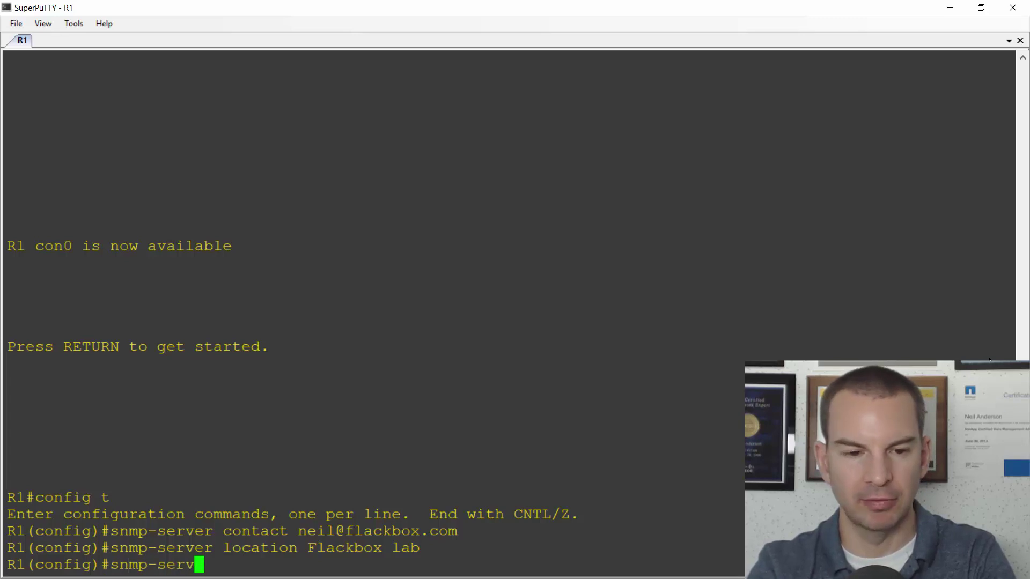
text(er community )
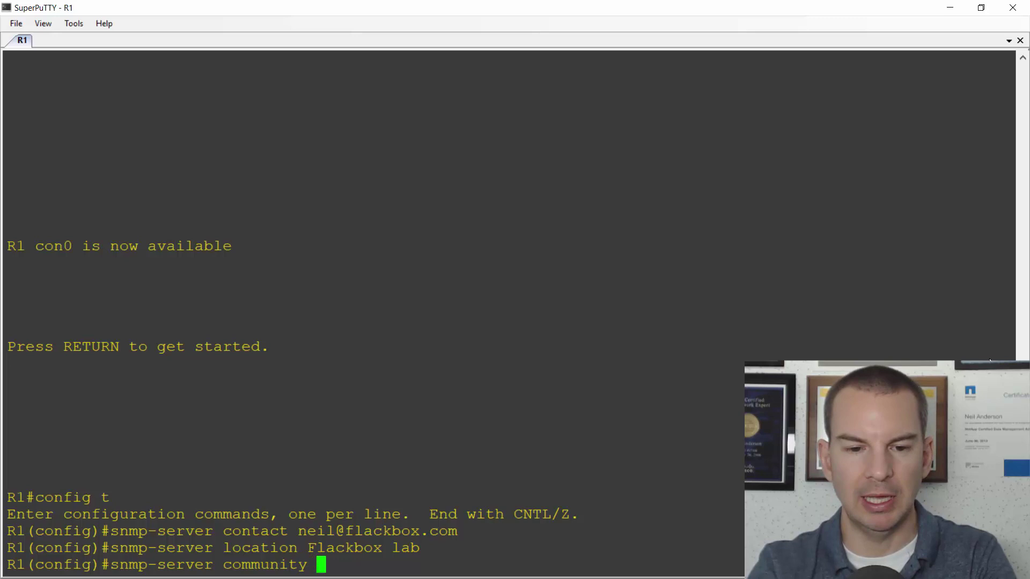
text(Flackbox)
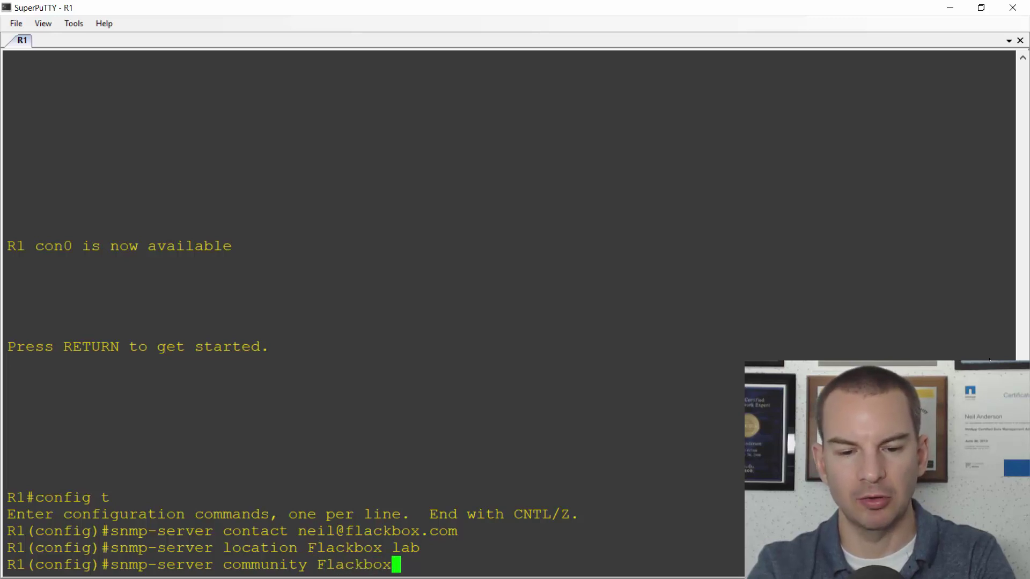
text(1 ro)
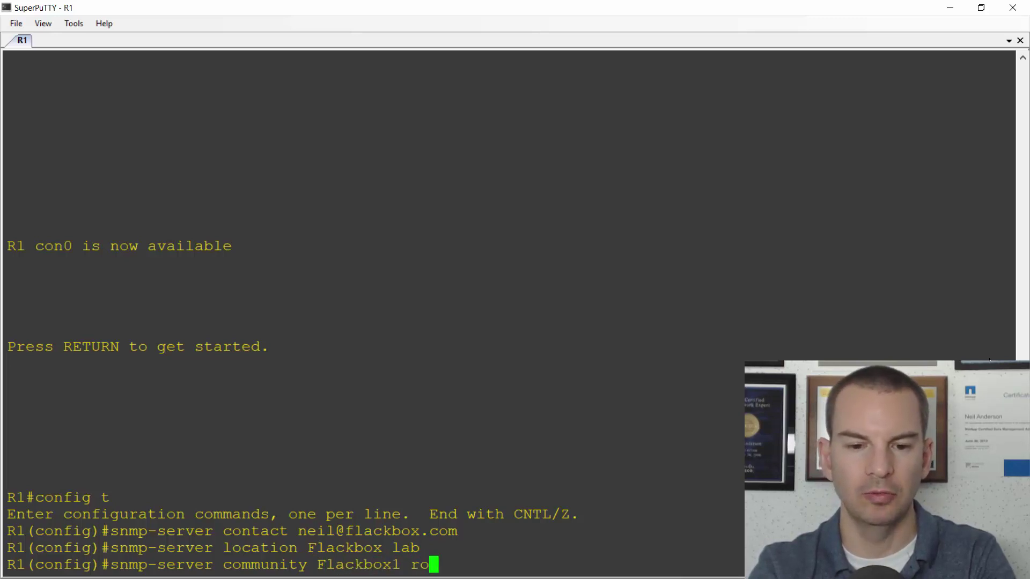
key(Return)
text(snmp)
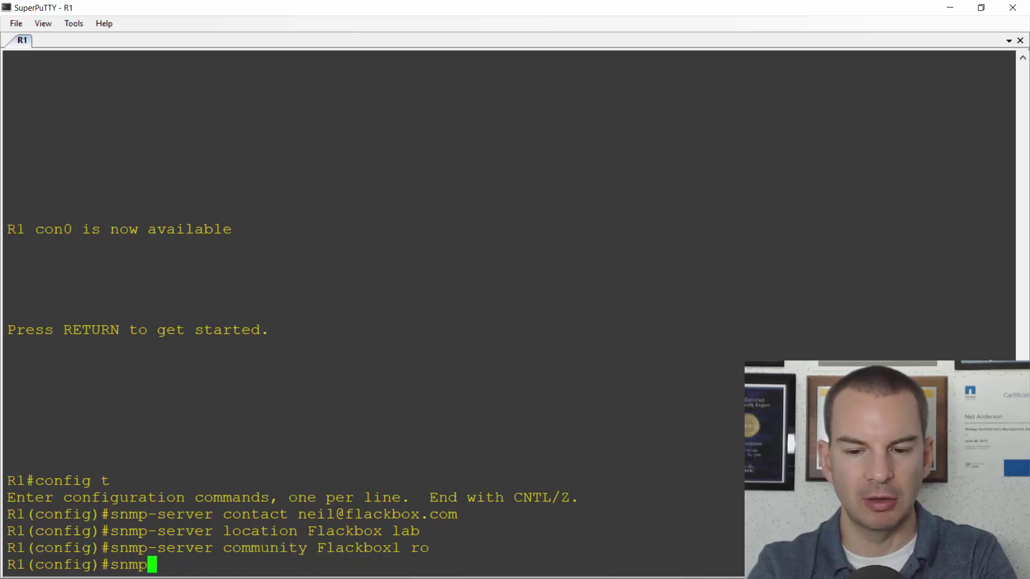
text(-serv)
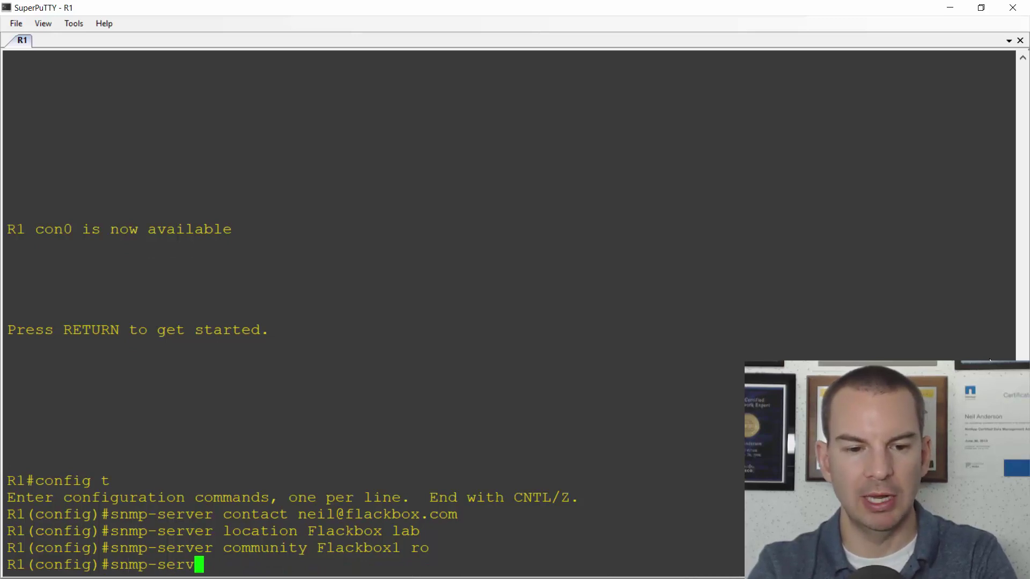
text(er communi)
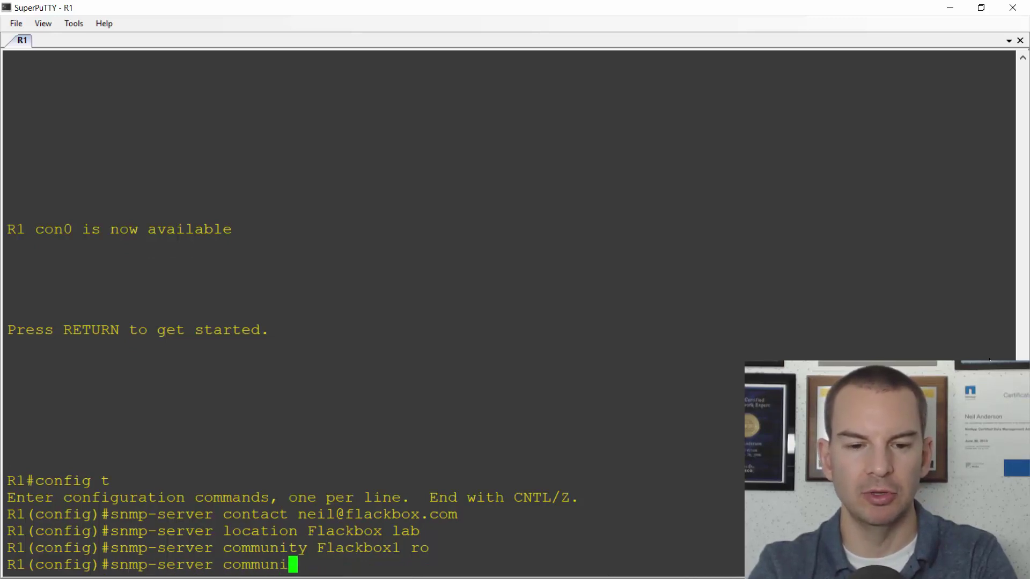
text(ty Flackb)
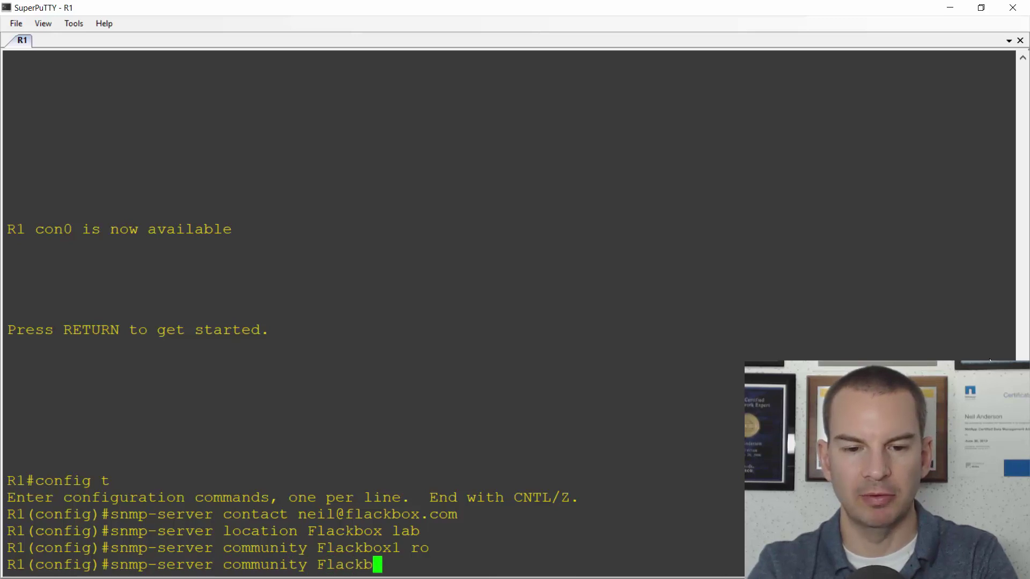
text(ox2 rw)
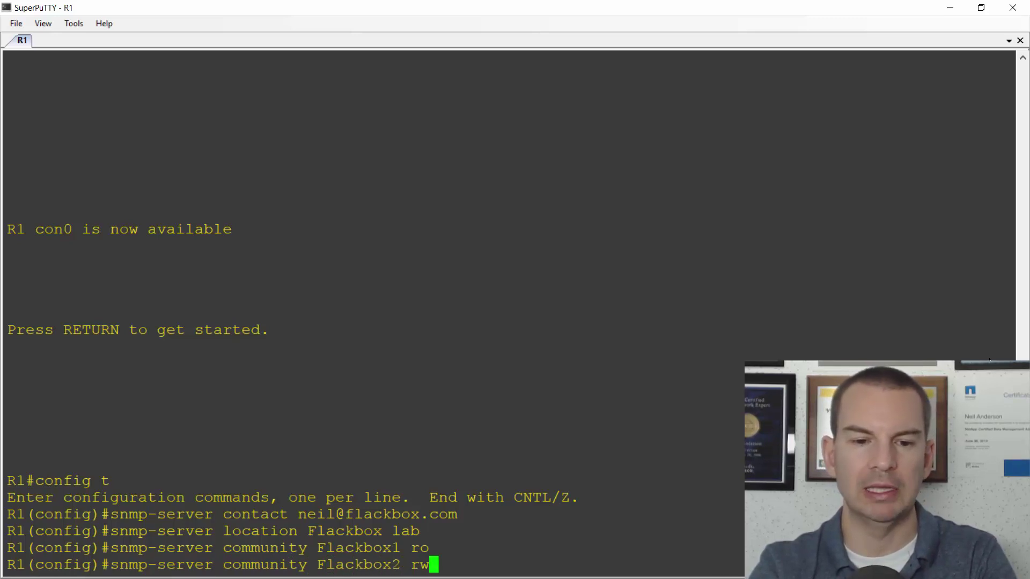
key(Return)
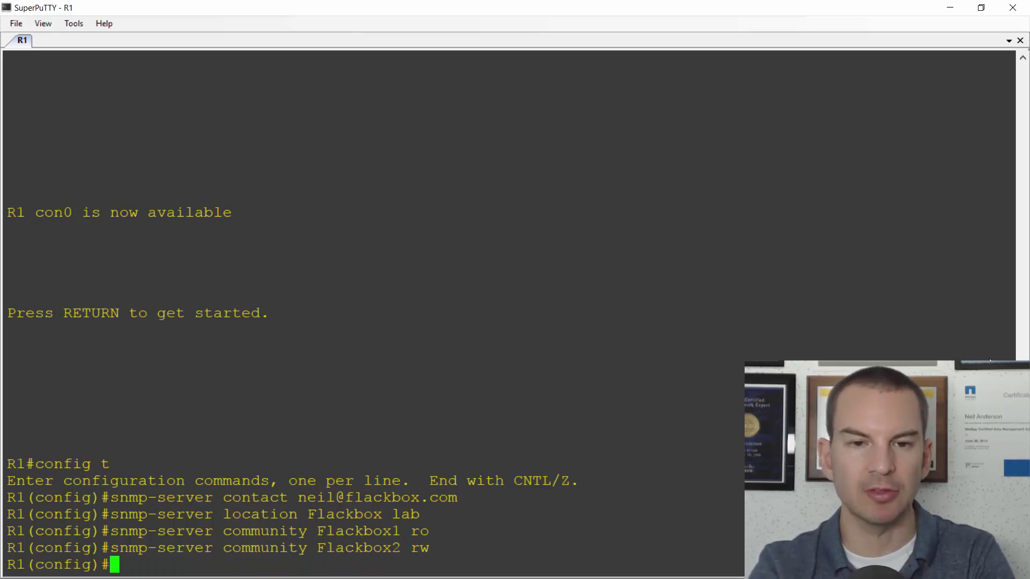
text(sn)
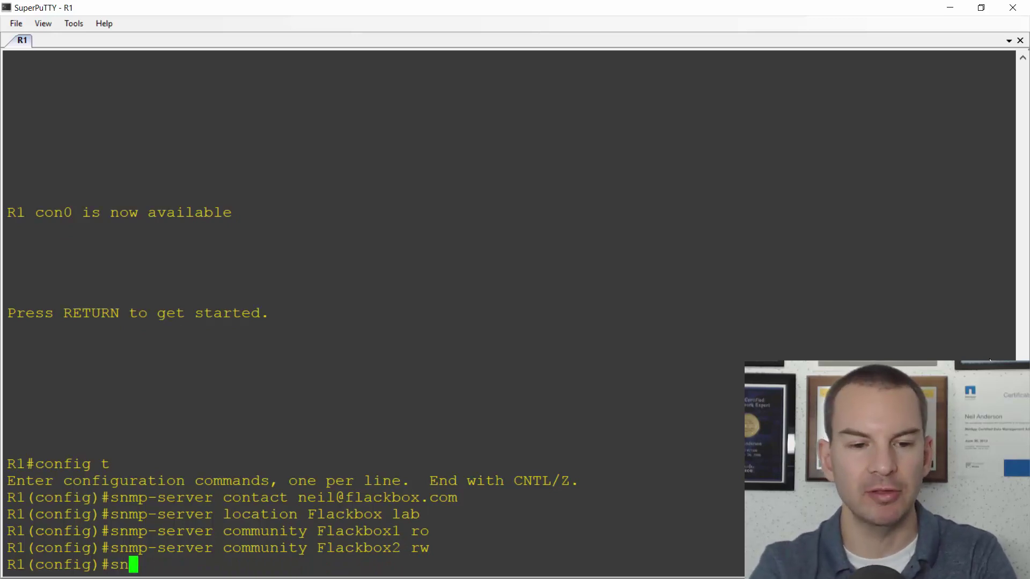
text(mp-se)
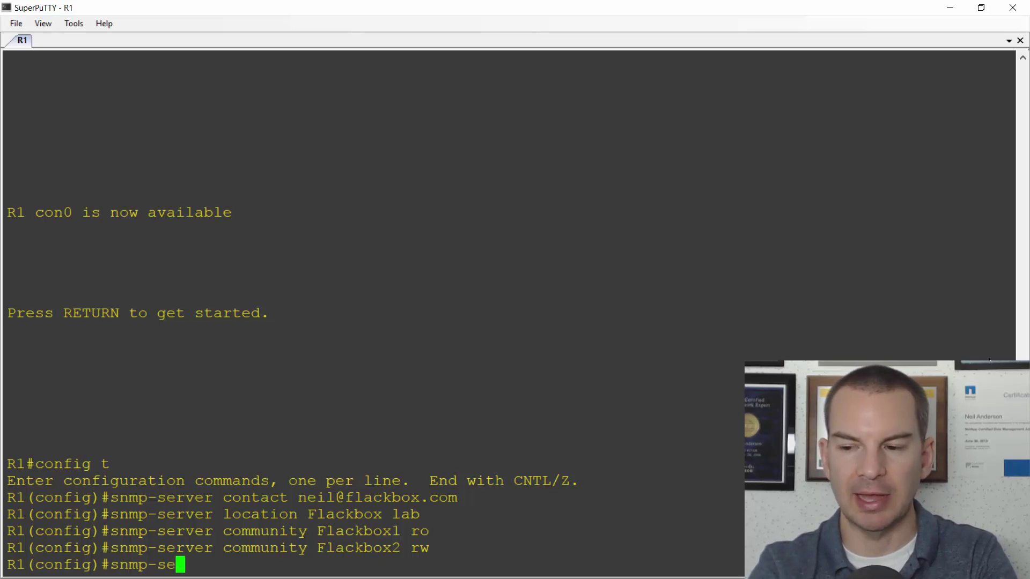
text(ver host)
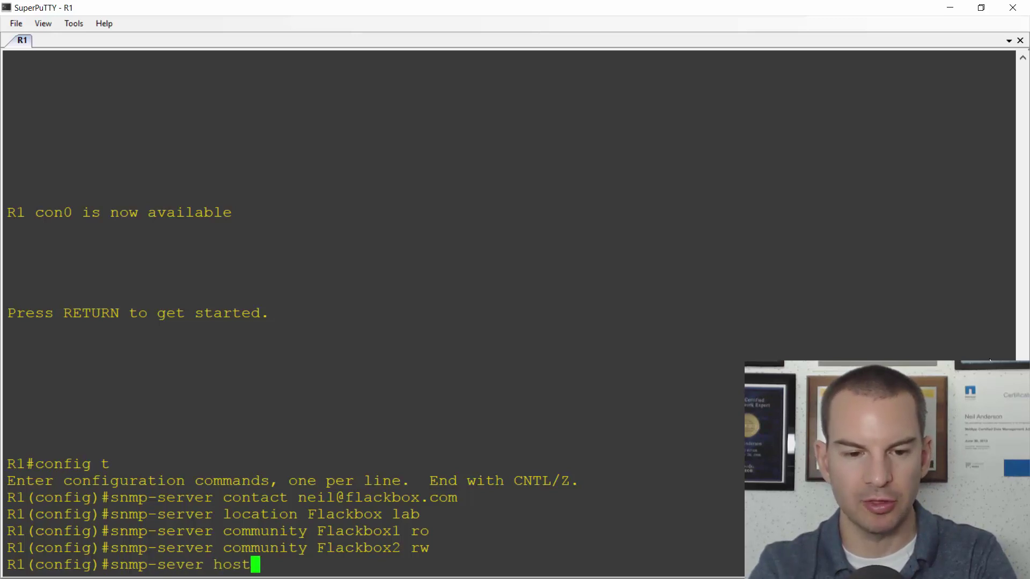
text( 10.0.0.100)
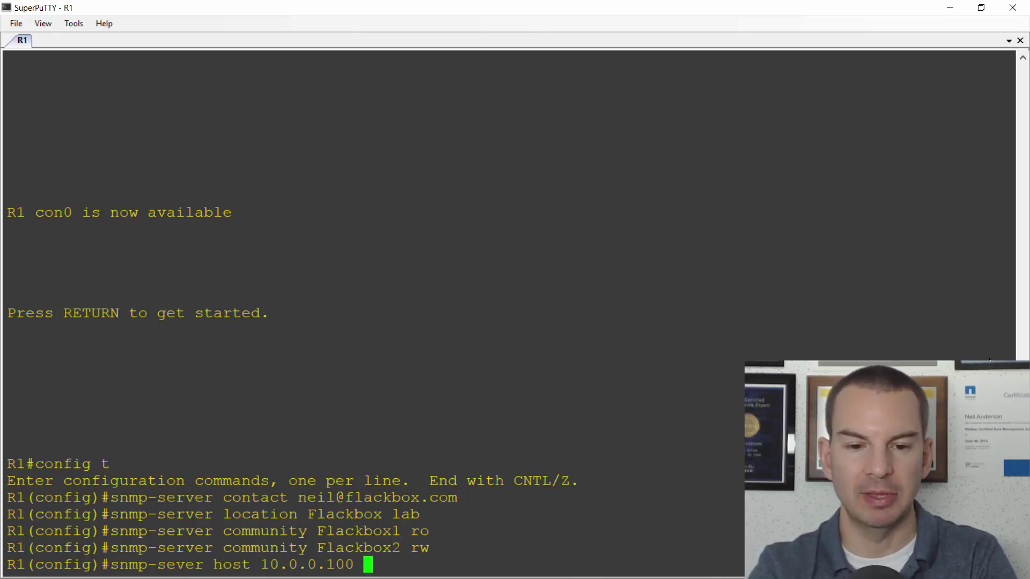
text( Flackb)
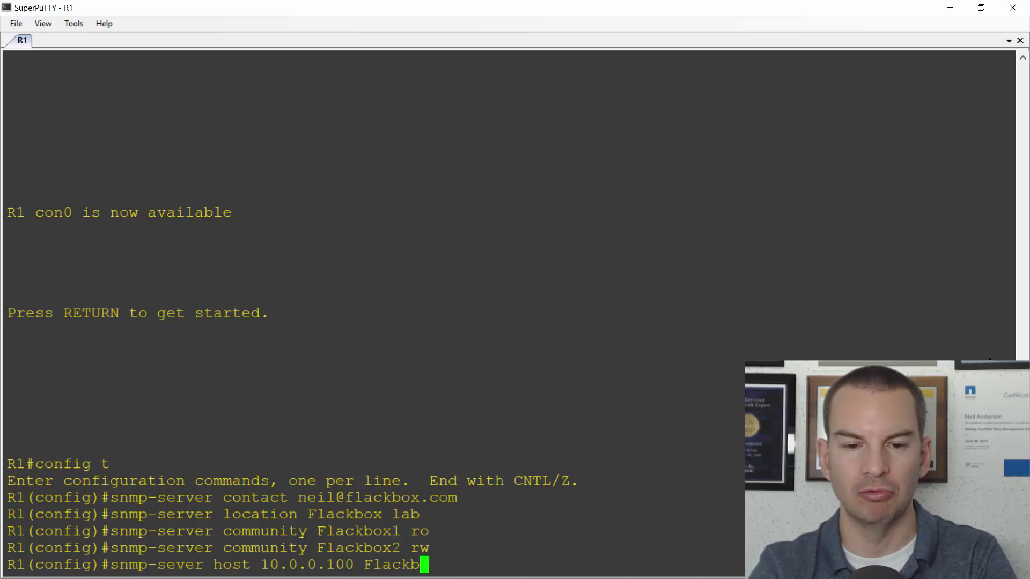
text(ox)
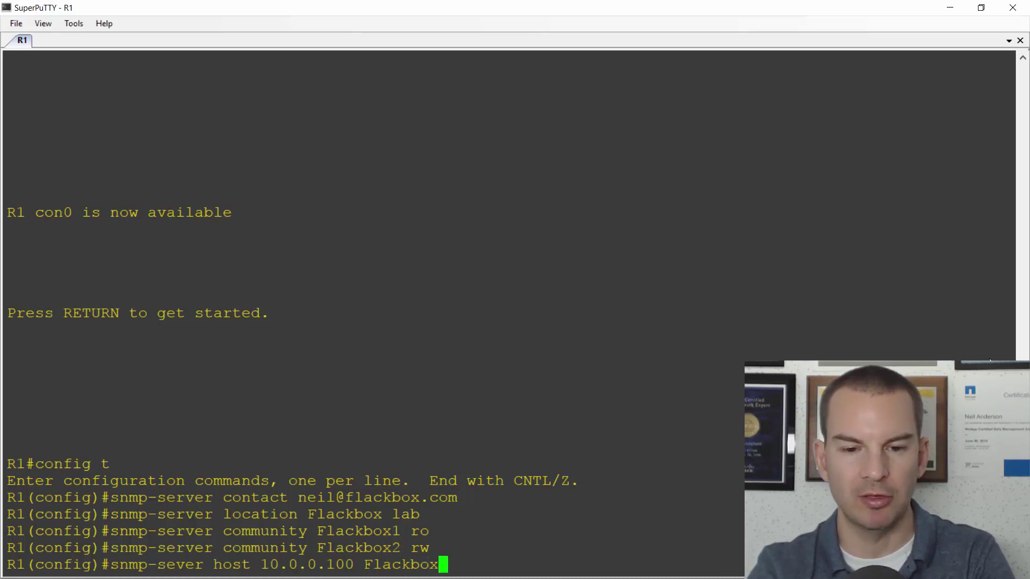
text(1)
key(Return)
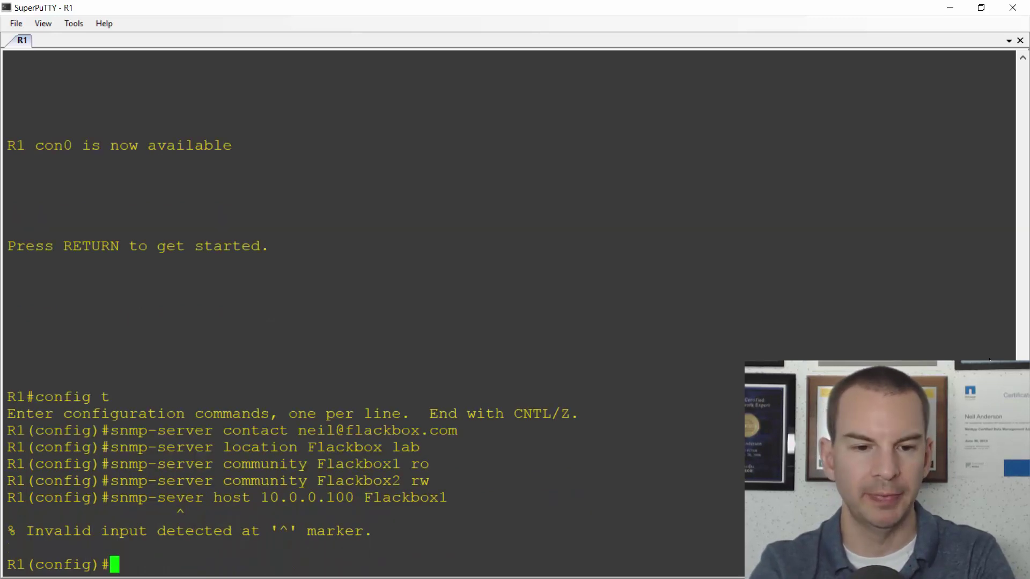
key(Up)
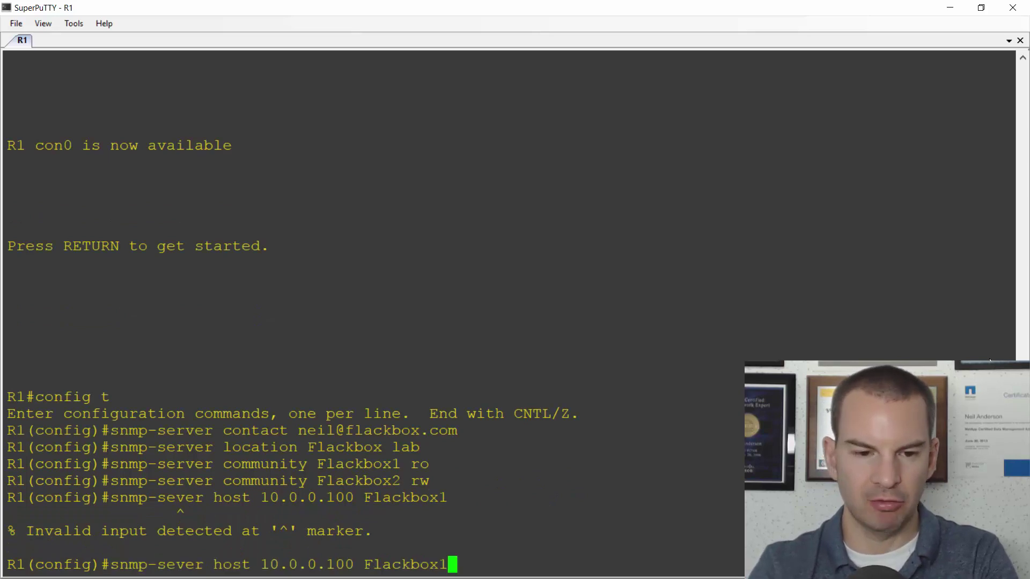
key(Left)
key(Left)
key(Left)
key(Left)
key(Left)
key(Left)
key(Left)
key(Left)
key(Left)
key(Left)
key(Left)
key(Left)
key(Left)
key(Left)
key(Left)
key(Left)
key(Left)
key(Left)
key(Left)
key(Left)
key(Left)
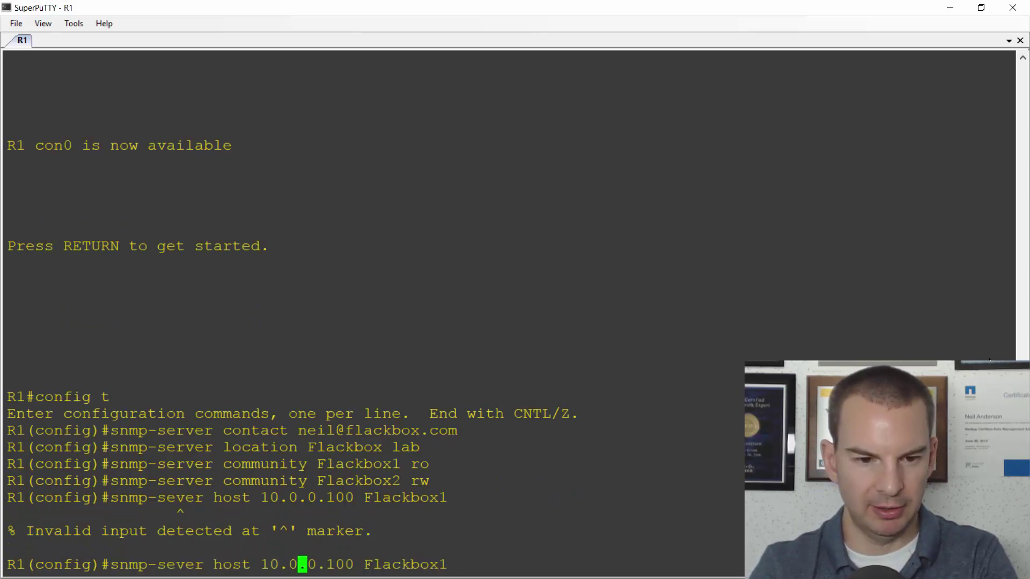
text(r)
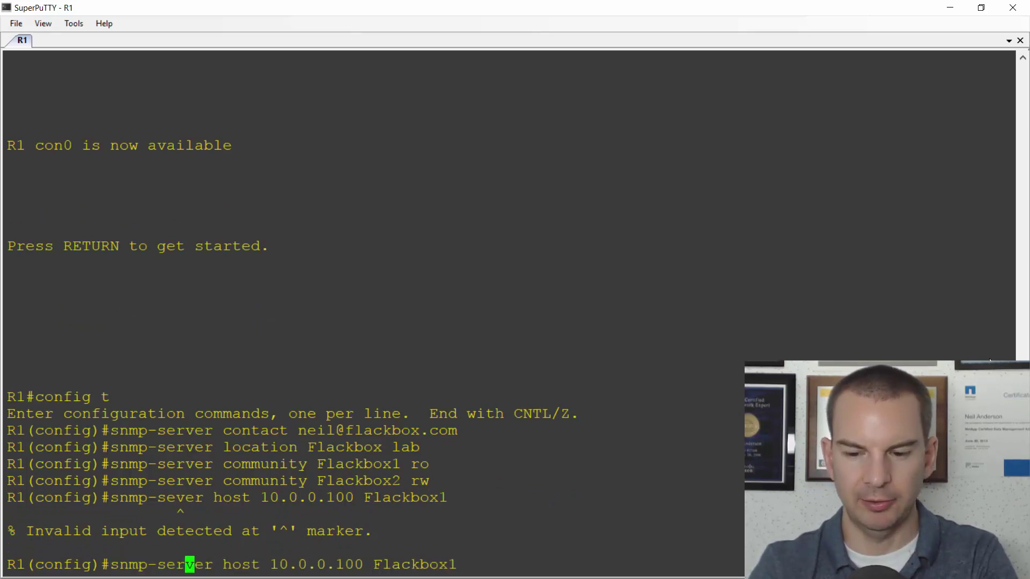
key(Return)
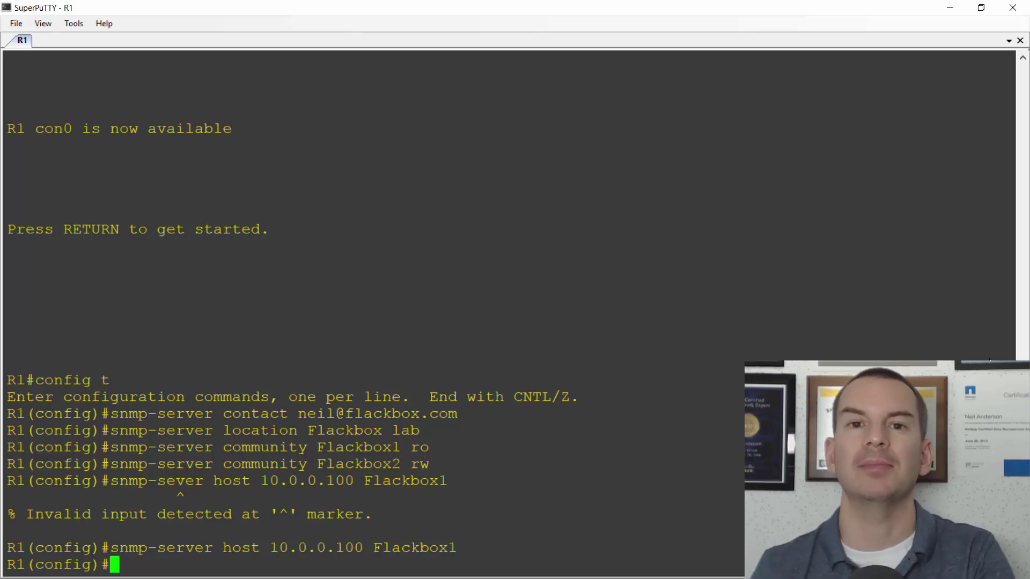
- Build 'snmp-server enable traps ?' to list the available SNMP trap types
text(snmp-s)
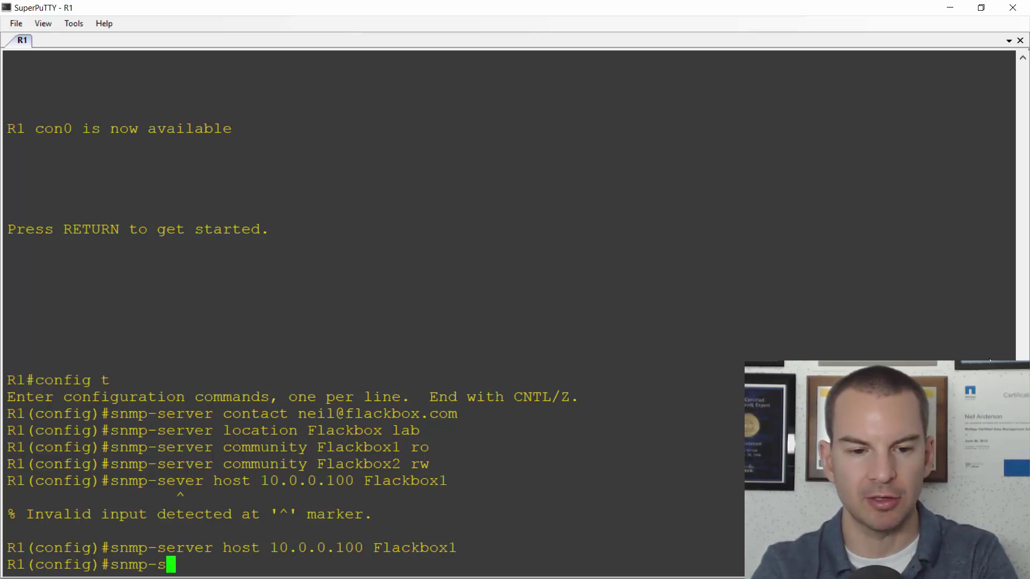
text(erver tra)
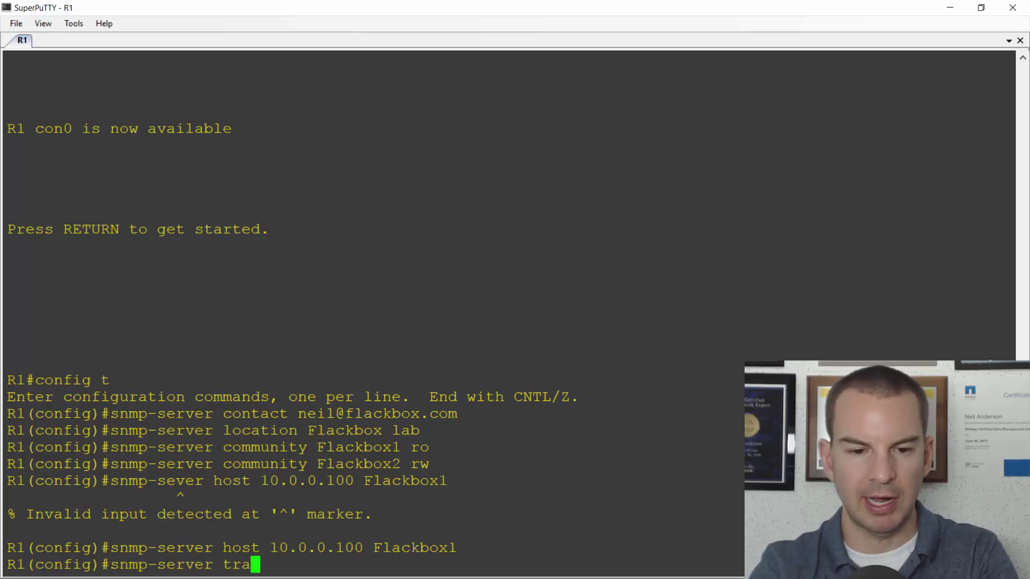
text(ps ?)
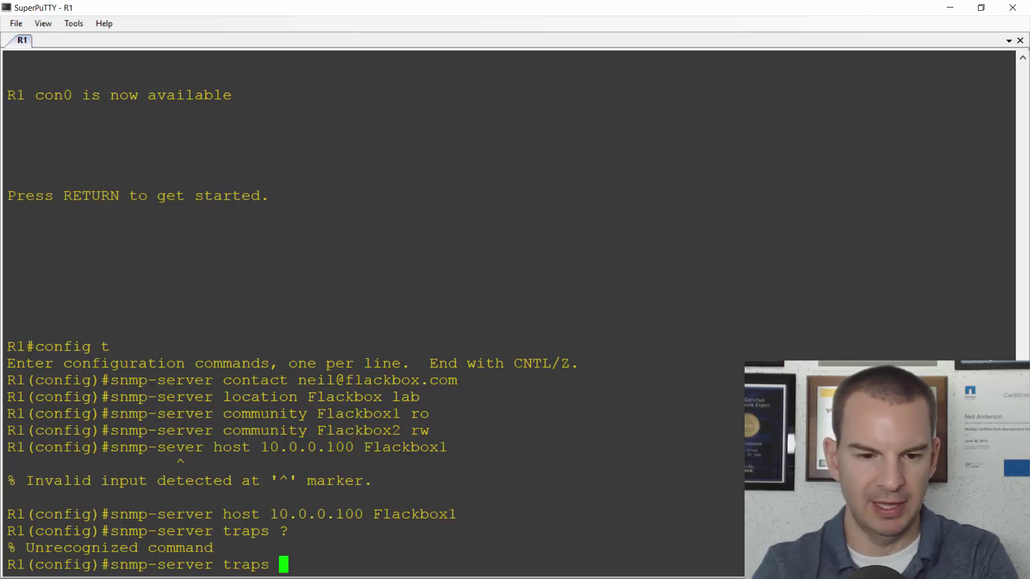
key(Left)
key(Left)
key(Left)
key(Left)
key(Left)
key(Left)
text(e)
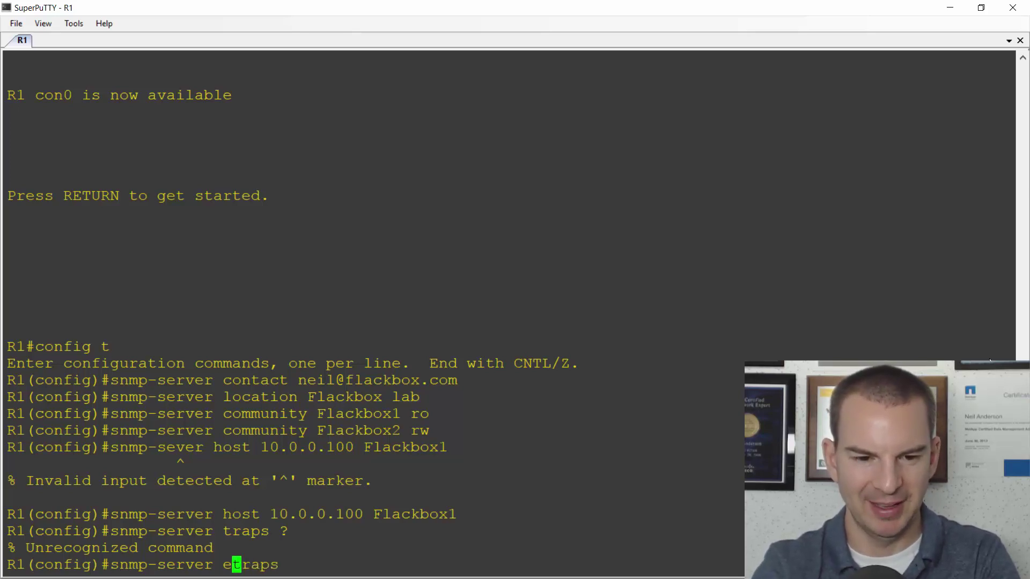
text(nable)
key(Right)
key(Right)
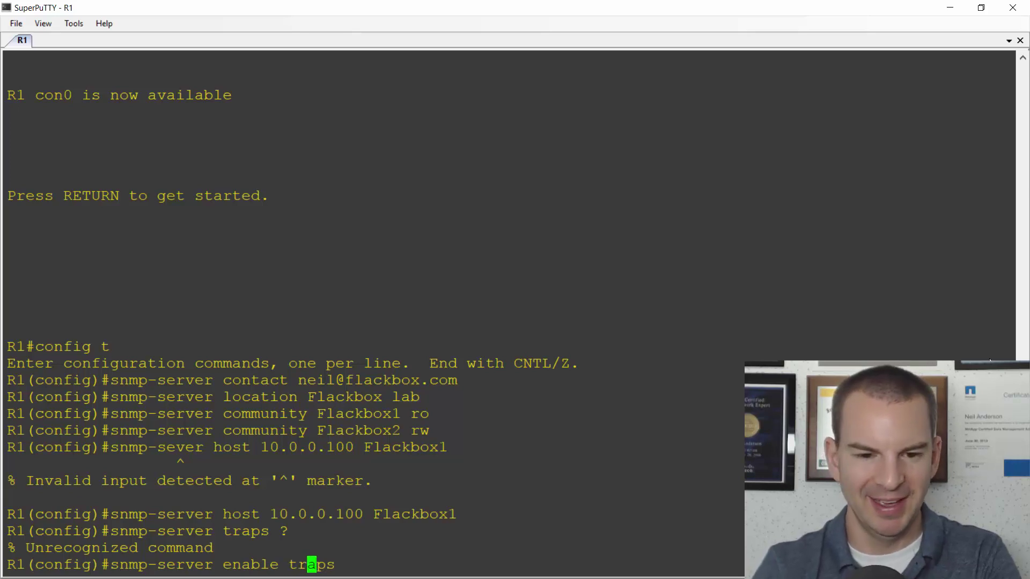
key(Right)
key(Right)
key(Right)
text(?)
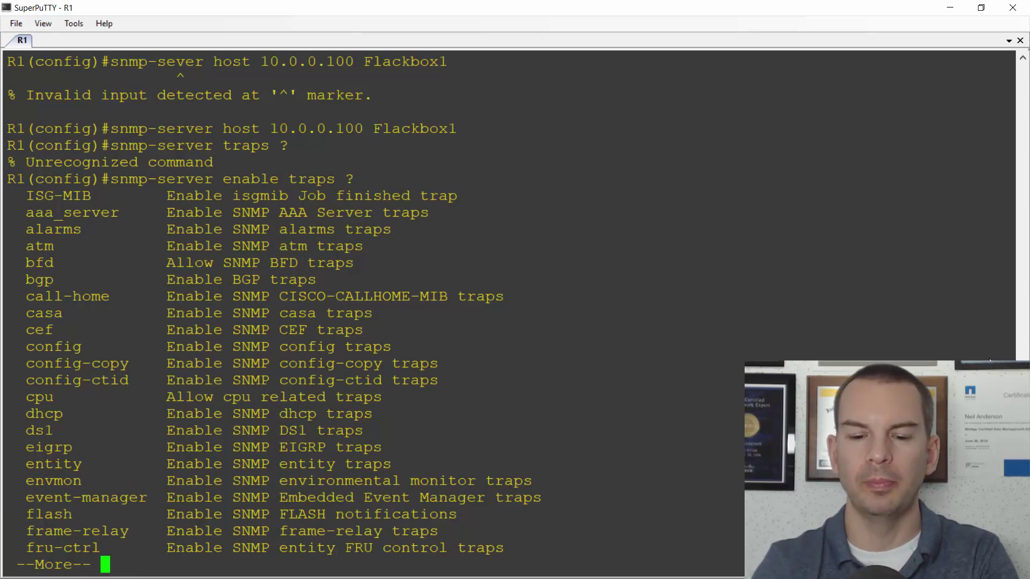
- Page through the trap types, marking entries, then begin entering 'snmp-server enable traps config'
key(space)
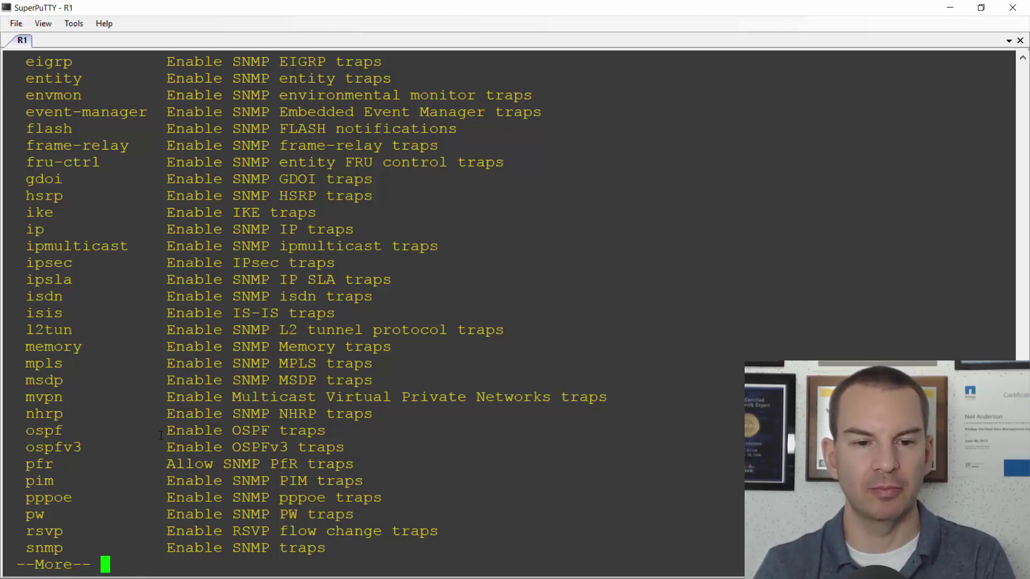
drag(69, 431, 32, 430)
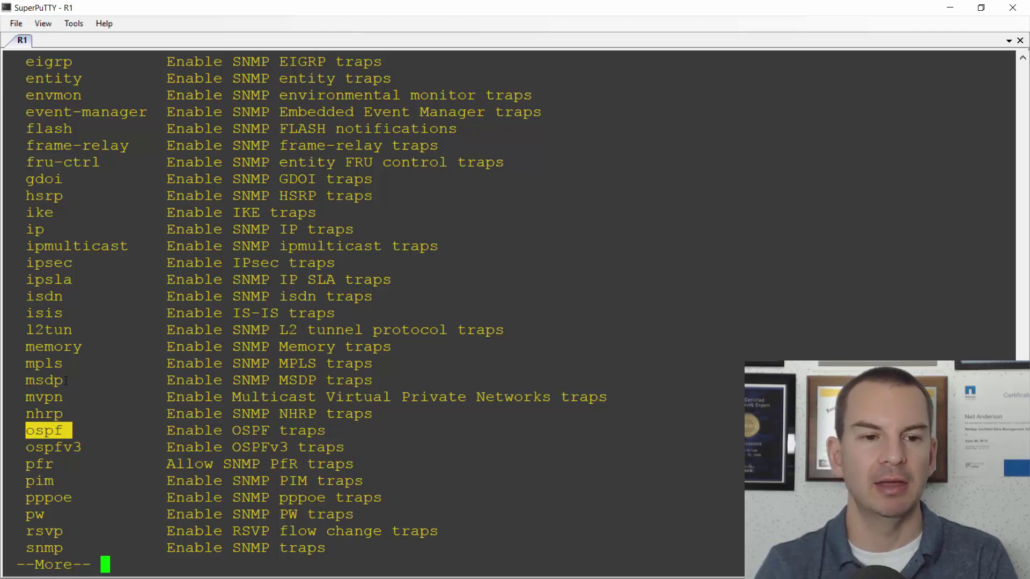
drag(71, 315, 25, 242)
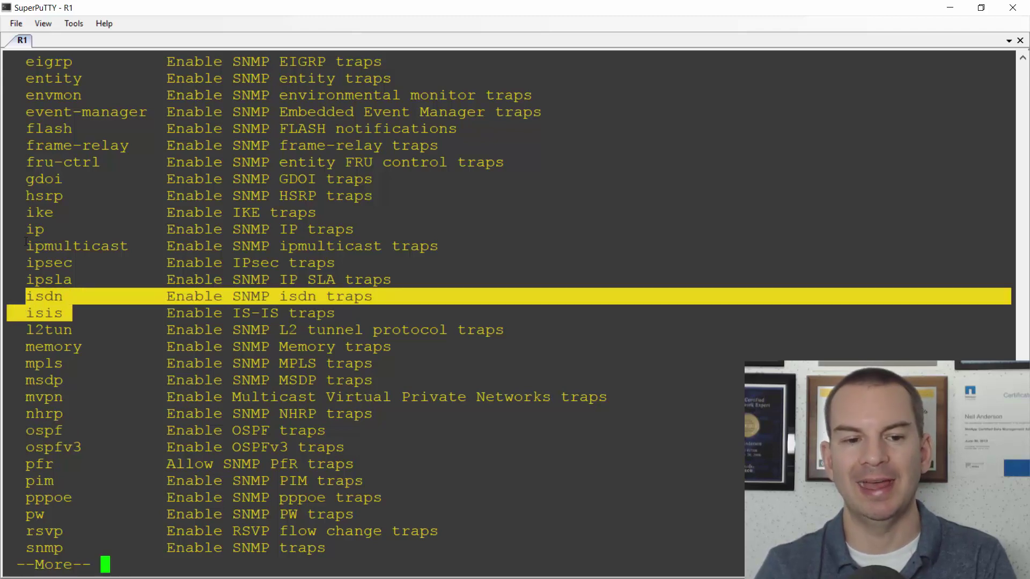
key(q)
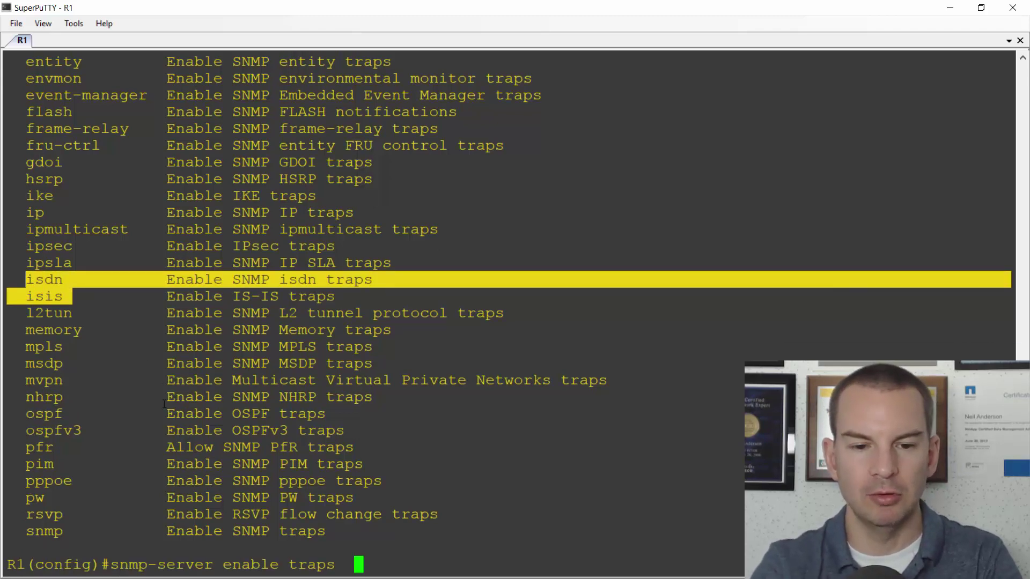
key(BackSpace)
text(config)
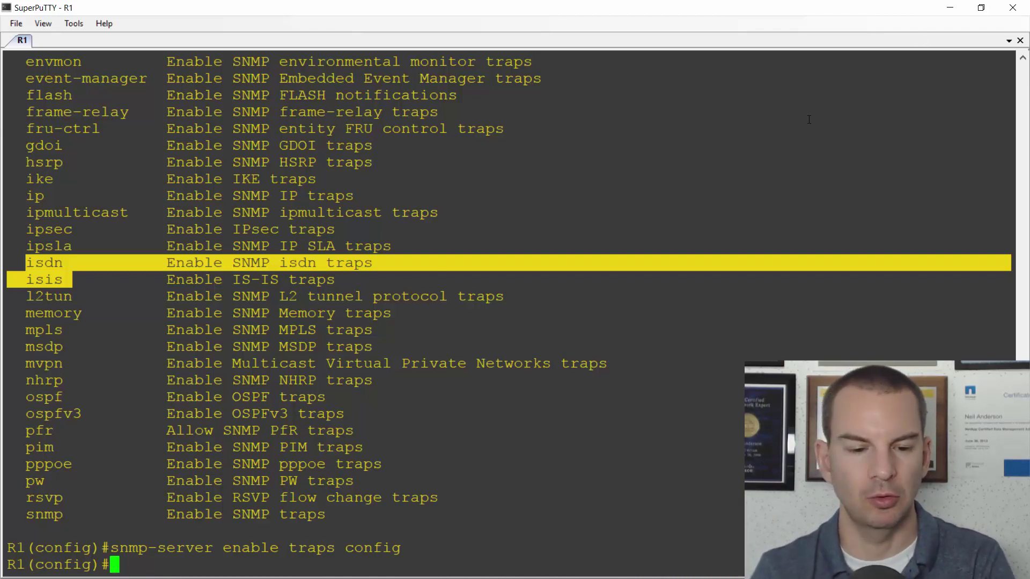
- Show the Kiwi Syslog Server log, then restore down SuperPuTTY and move it to the lower left
key(alt+Tab)
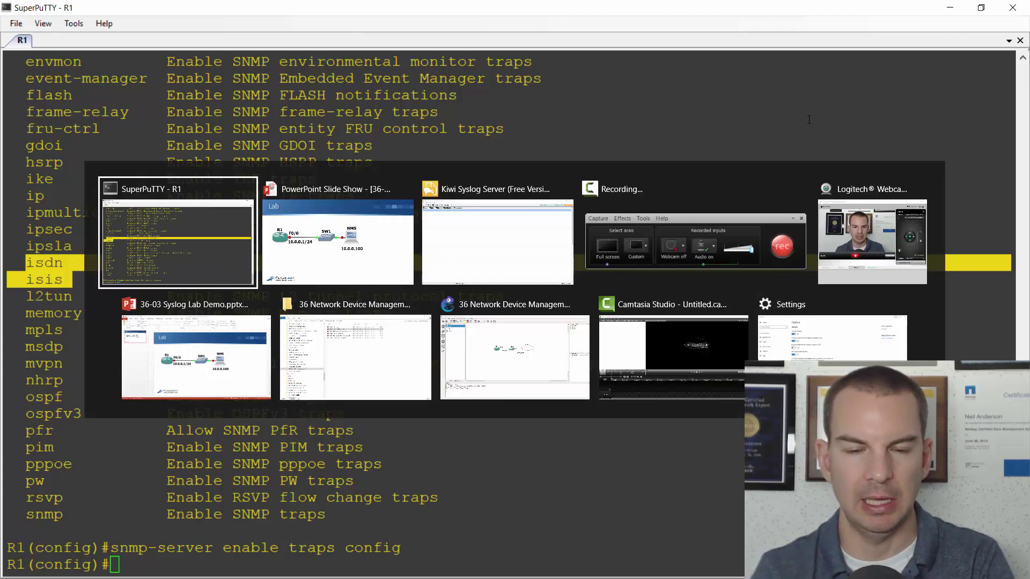
key(Tab)
key(Tab)
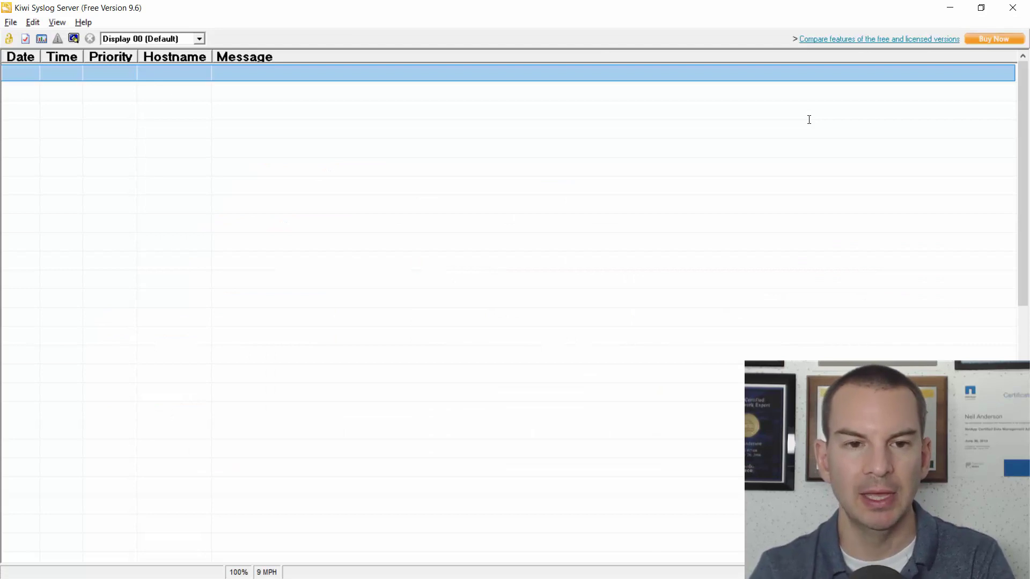
key(alt+Tab)
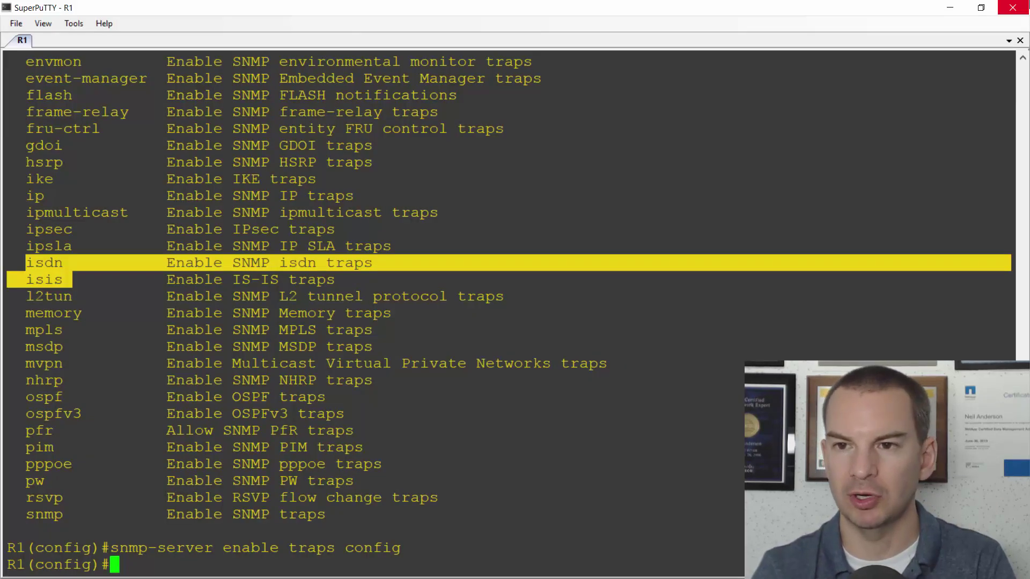
click(982, 8)
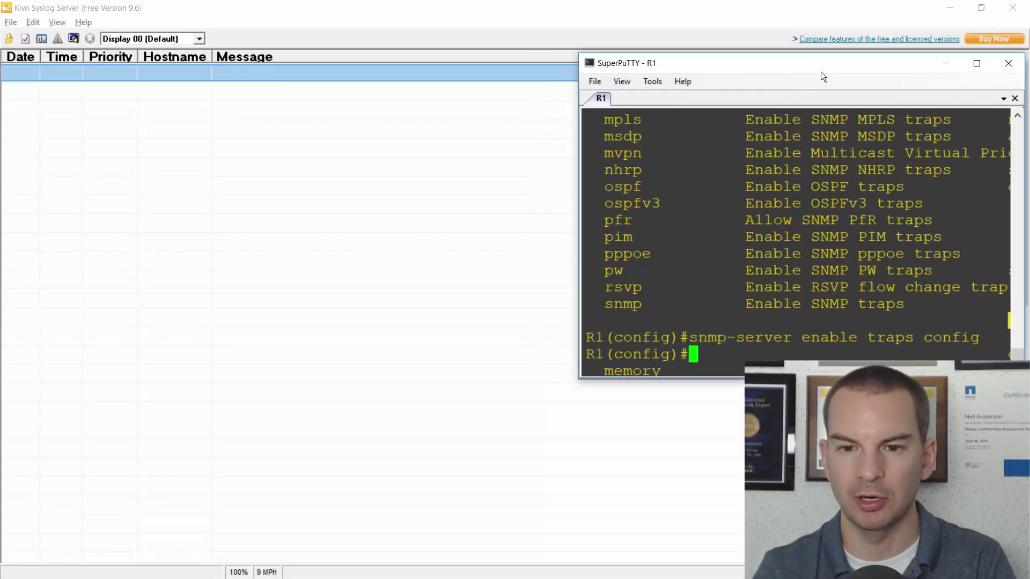
drag(821, 72, 298, 202)
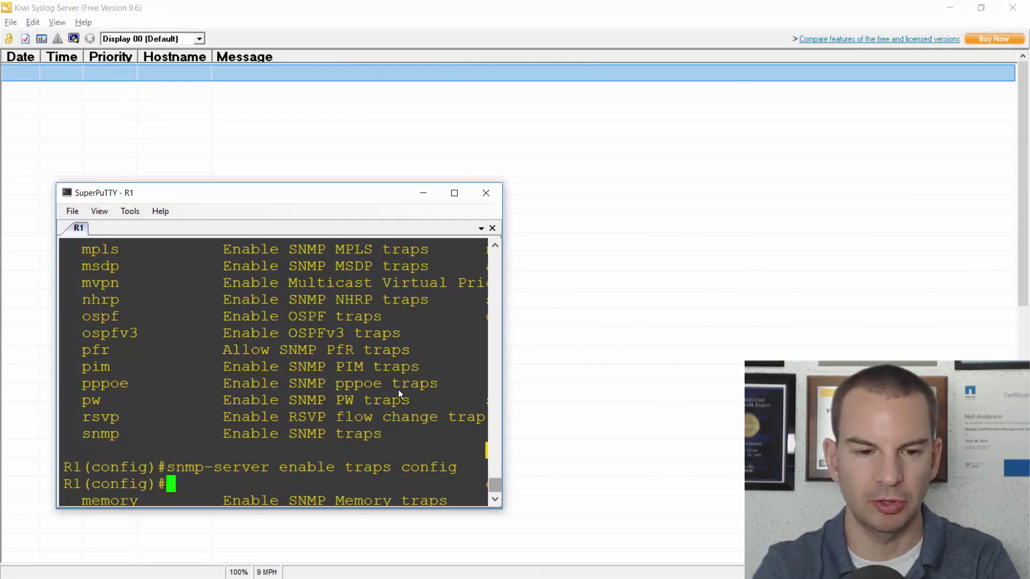
- Exit and re-enter R1's configuration mode to trigger a SYS-5-CONFIG_I config trap
key(Return)
text(exit)
key(Return)
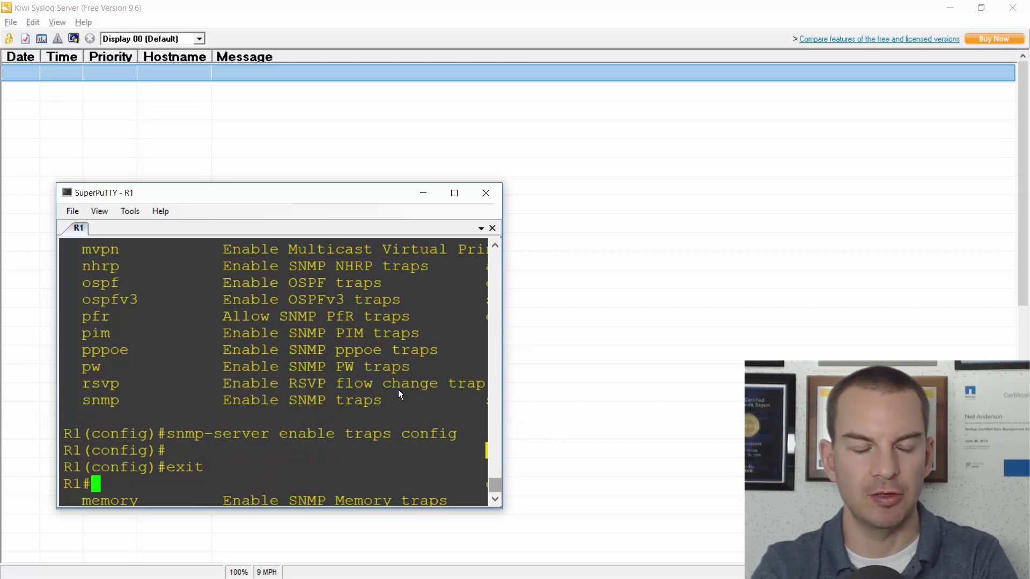
text(config t)
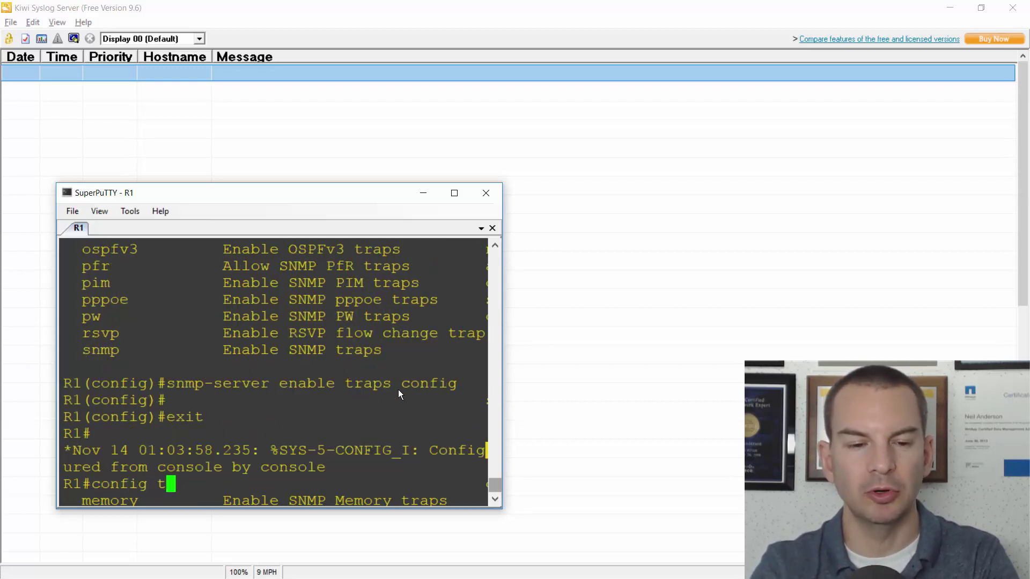
key(Return)
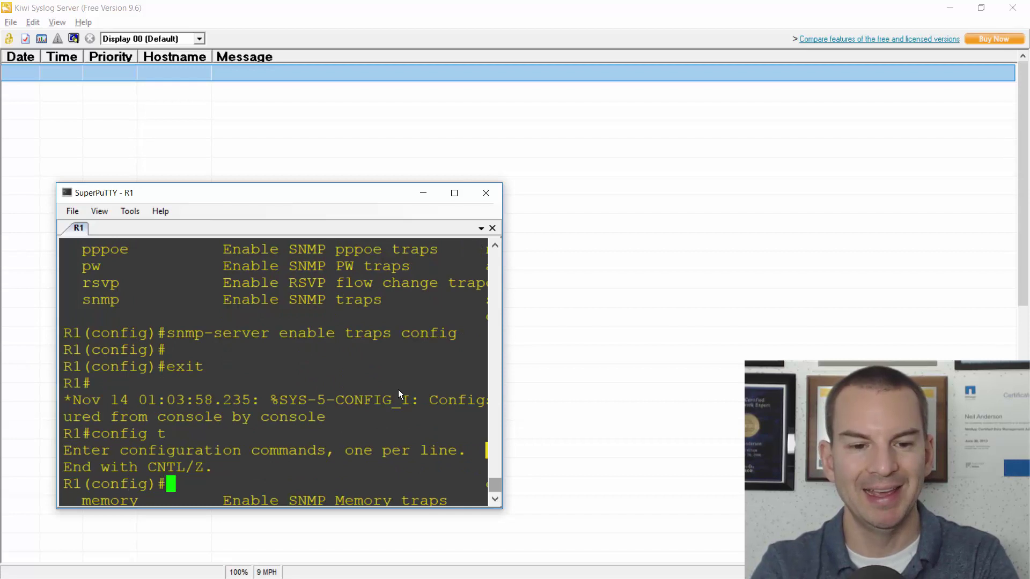